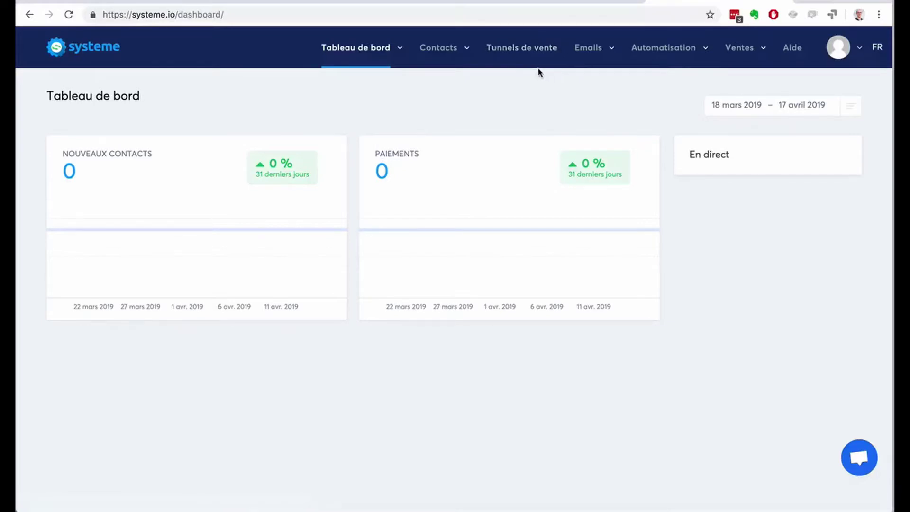
Create a newsletter with the subject "La méthode "AGIR" pour investir dans l'immobilier".
mouse_move(602, 50)
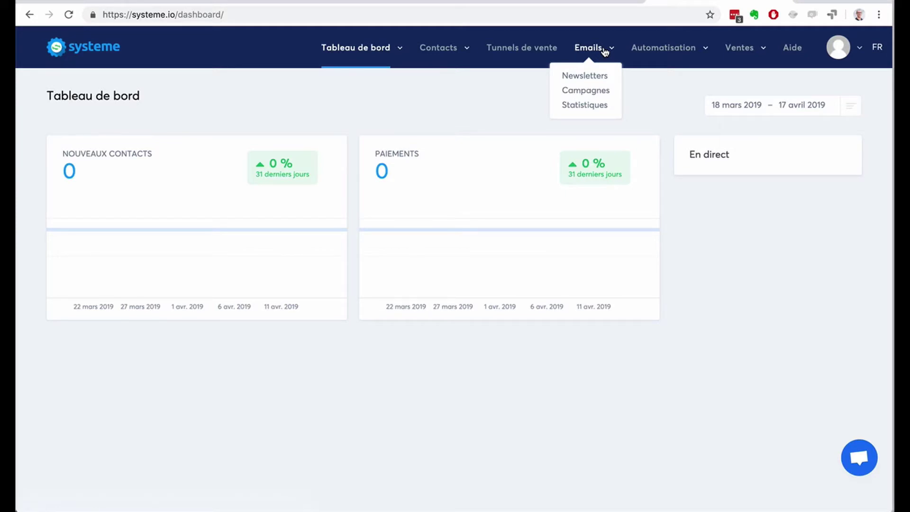
left_click(584, 77)
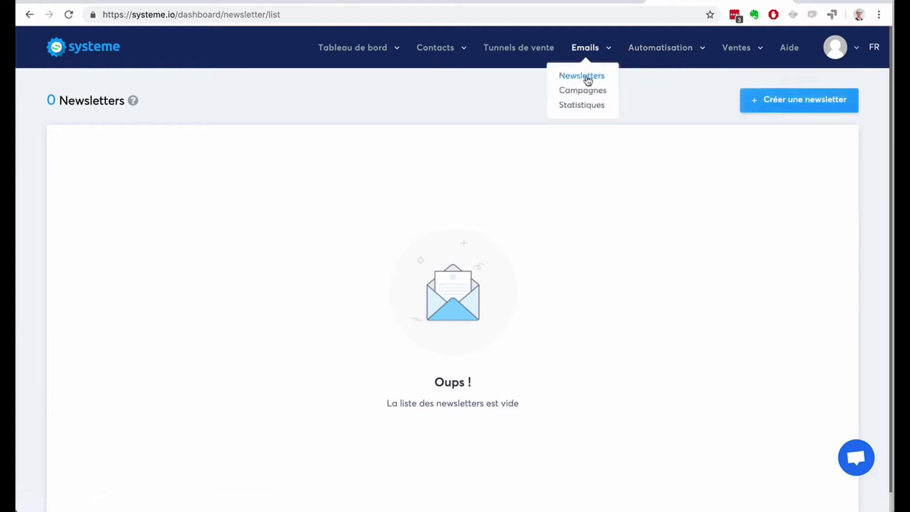
left_click(796, 101)
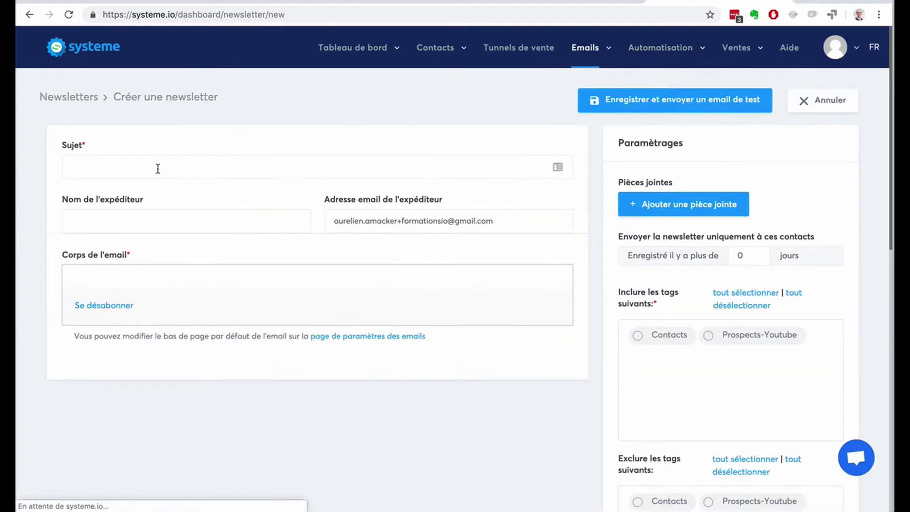
left_click(158, 168)
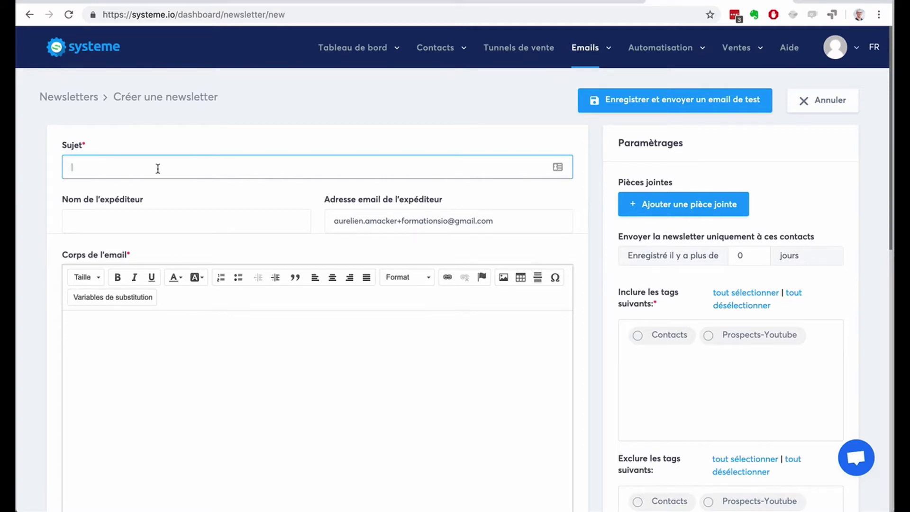
type("La méthode \"AGIR\" pour investir dan")
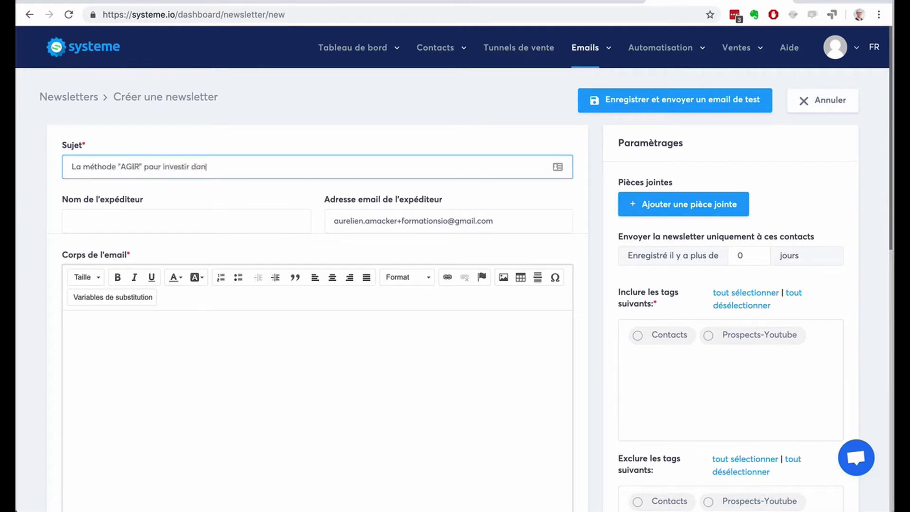
type("s l'immobilier")
left_click(127, 220)
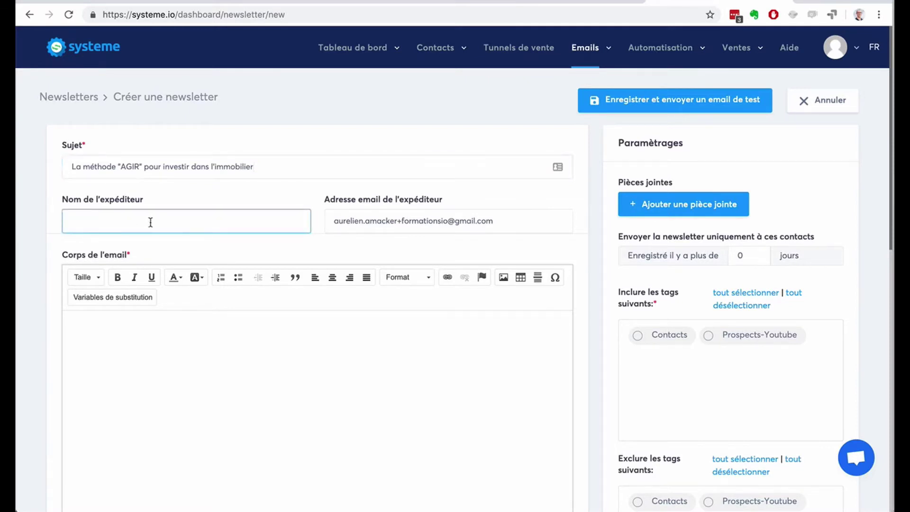
Open the account's email settings and check the help for the SendGrid API key and the test-email address field.
left_click(838, 51)
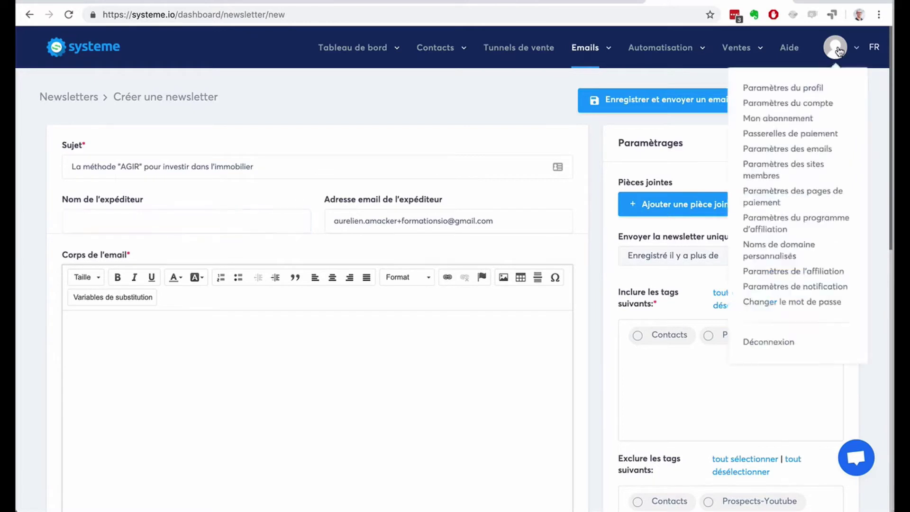
left_click(799, 151)
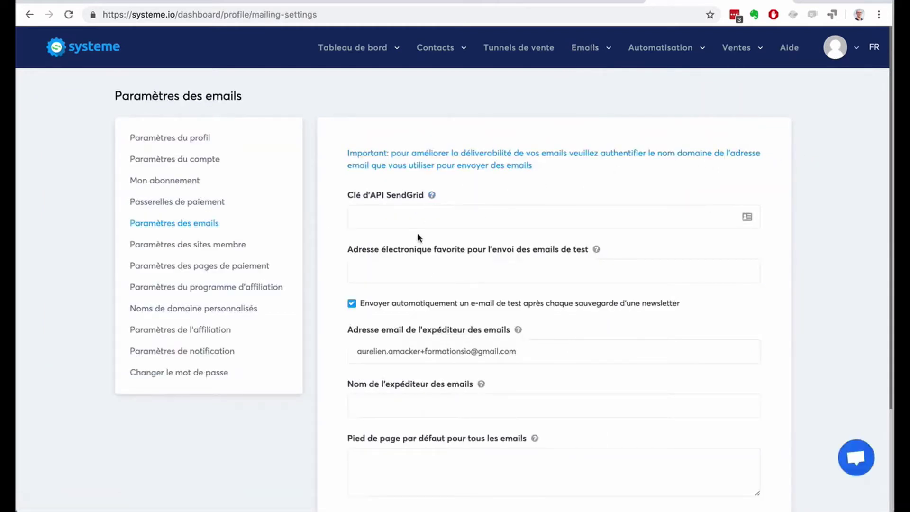
left_click(395, 210)
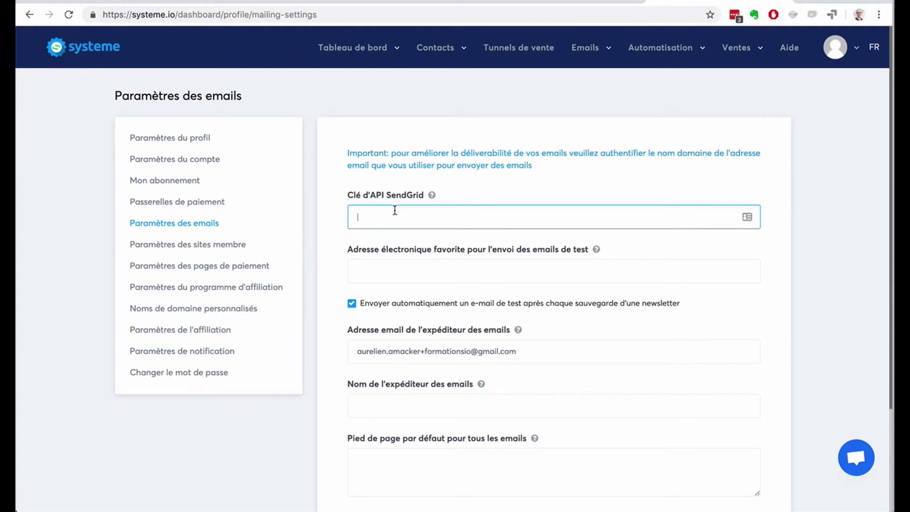
left_click(432, 195)
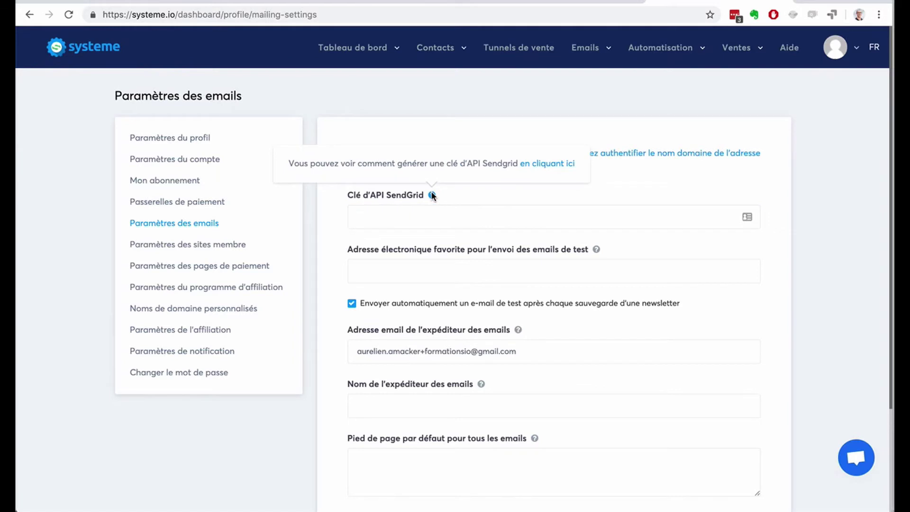
left_click(459, 210)
left_click(436, 269)
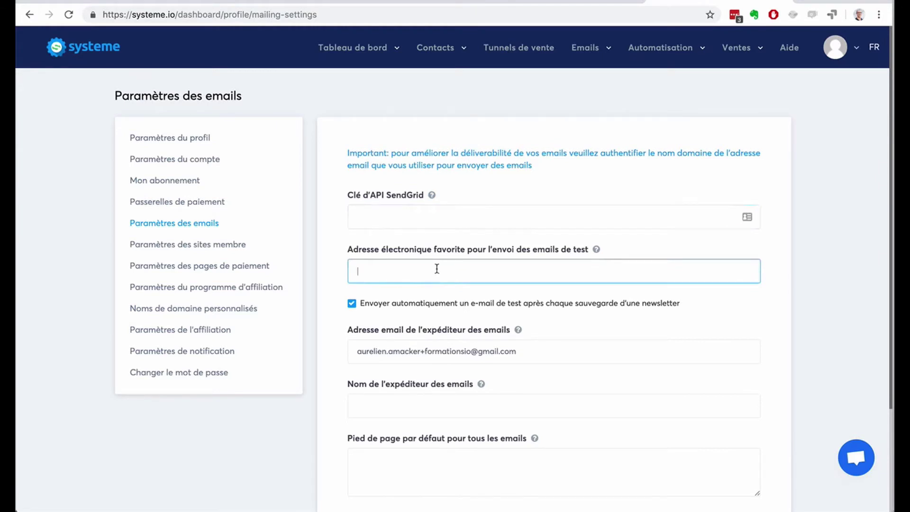
Enter the sender's full name as the email sender name and try to save the email settings.
scroll(618, 368, "down", 3)
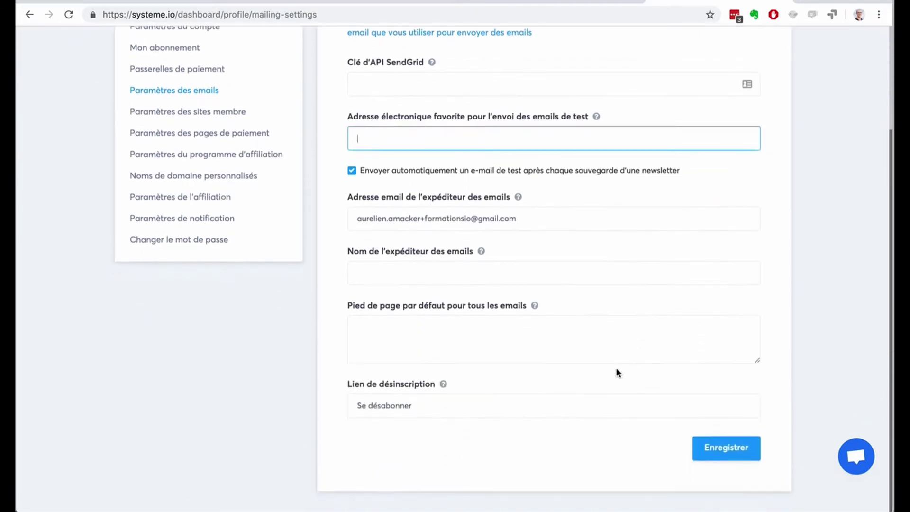
left_click(467, 281)
type("Aurelien Amacker")
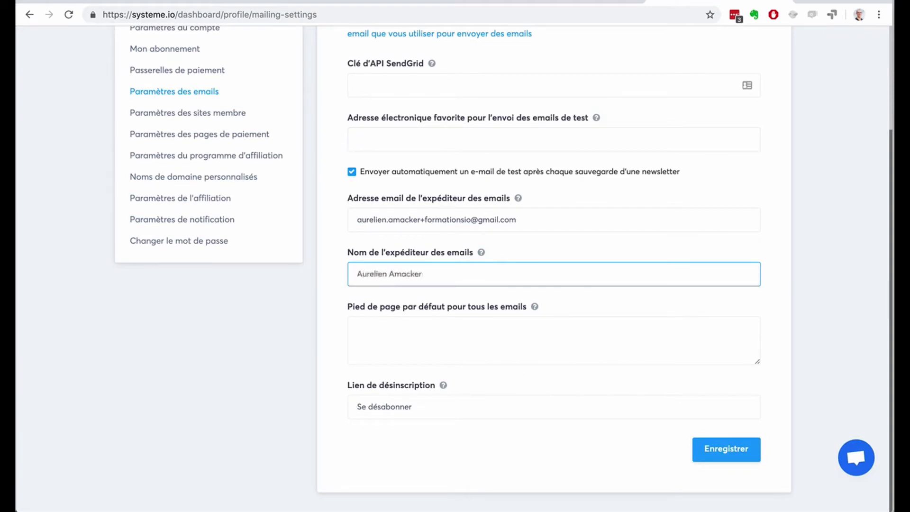
left_click(456, 333)
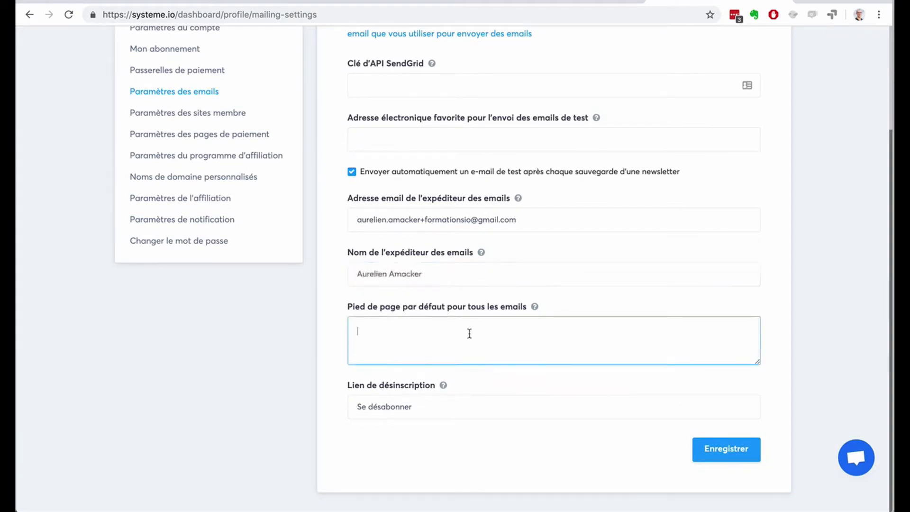
left_click(723, 455)
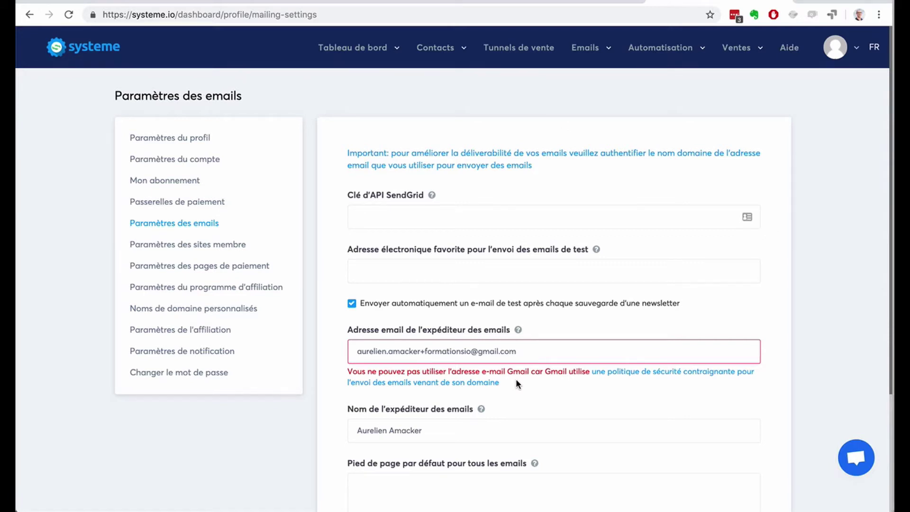
left_click_drag(523, 351, 340, 351)
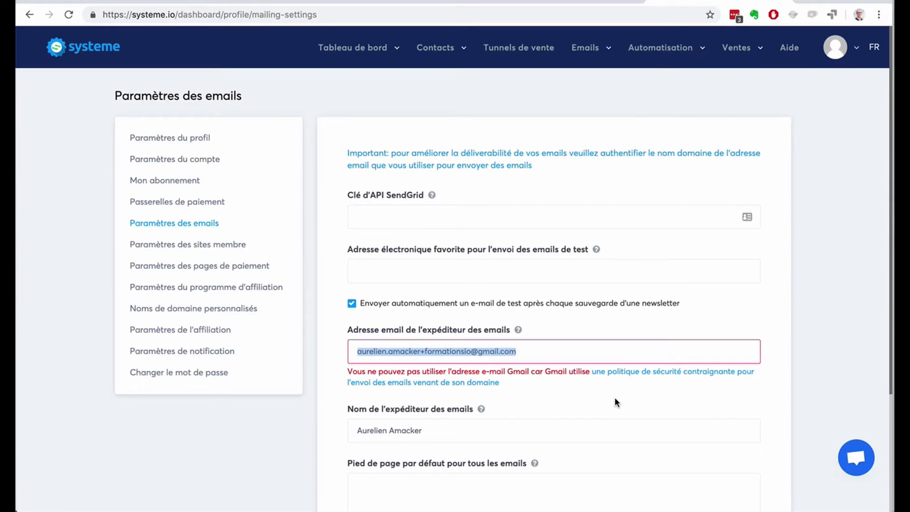
scroll(758, 355, "down", 3)
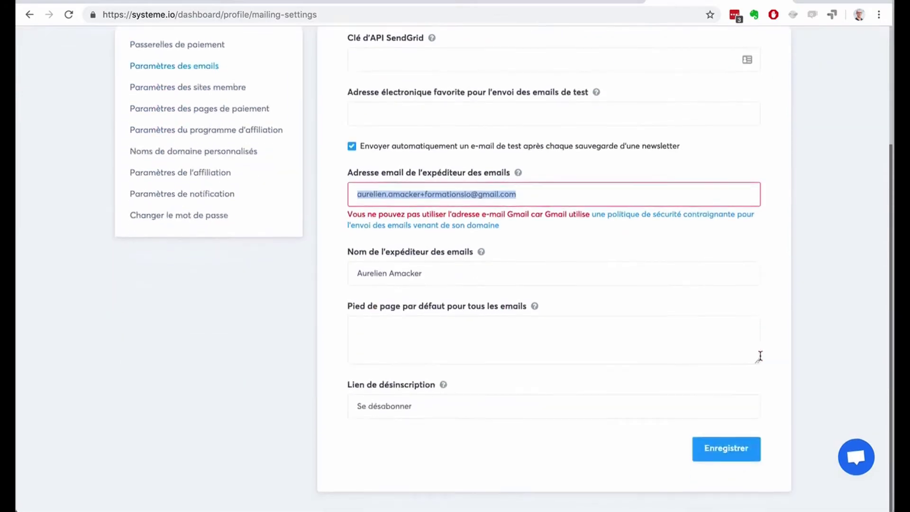
scroll(759, 356, "up", 3)
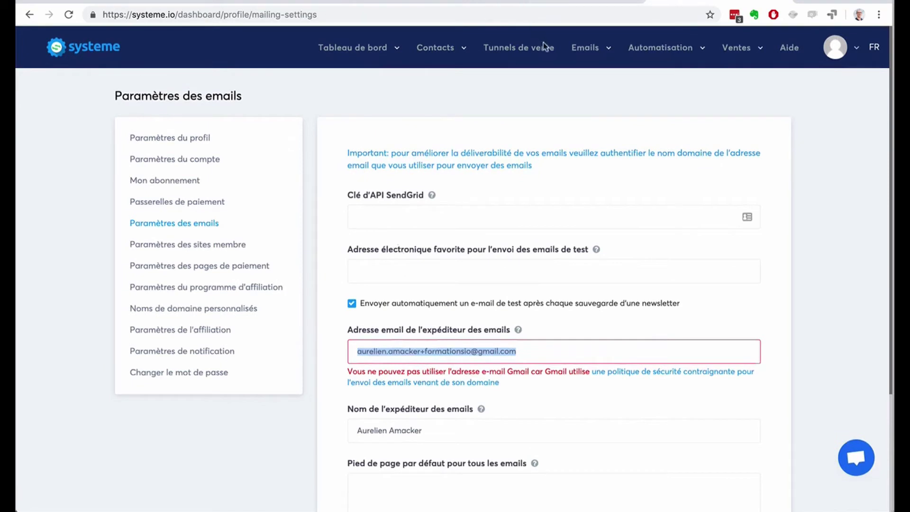
Return to the newsletters and start a new blank newsletter.
mouse_move(584, 50)
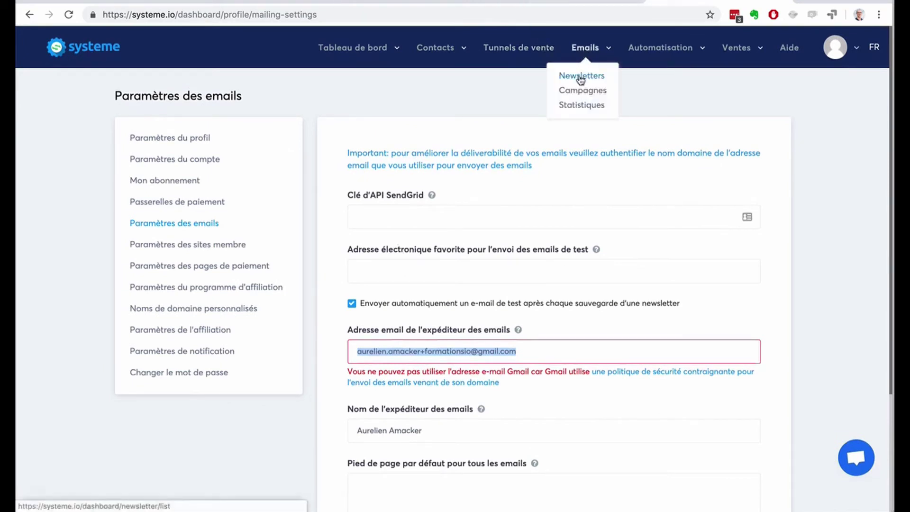
left_click(581, 78)
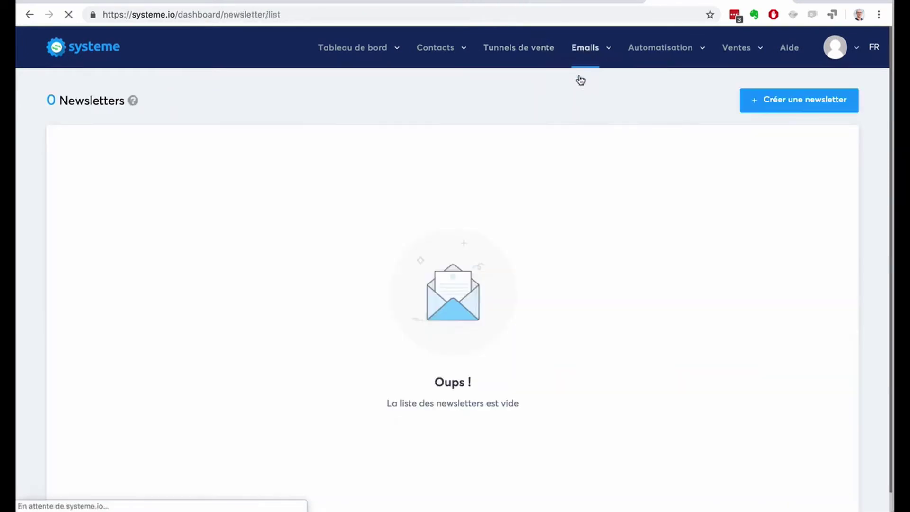
left_click(759, 95)
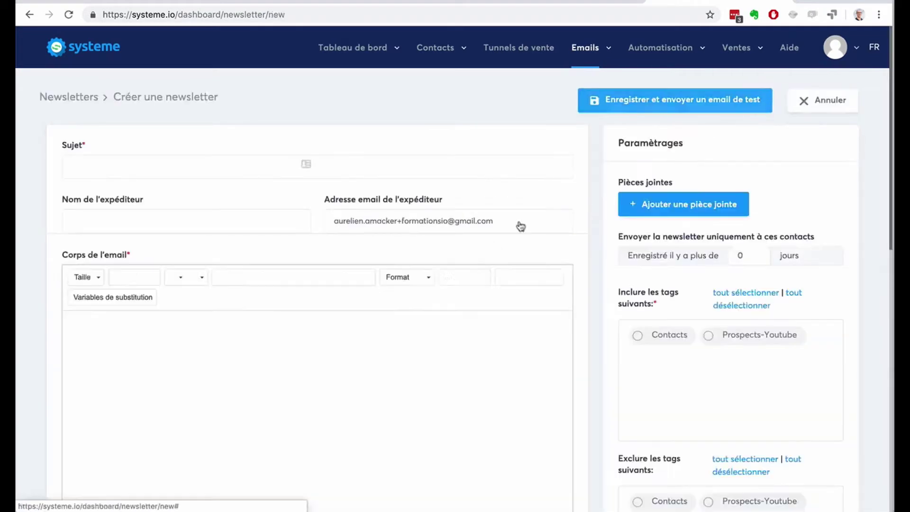
left_click(218, 170)
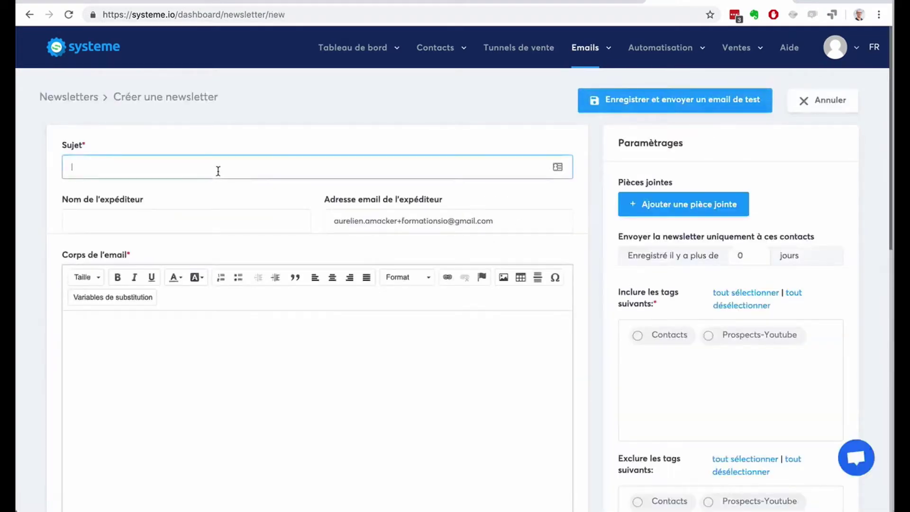
left_click(191, 345)
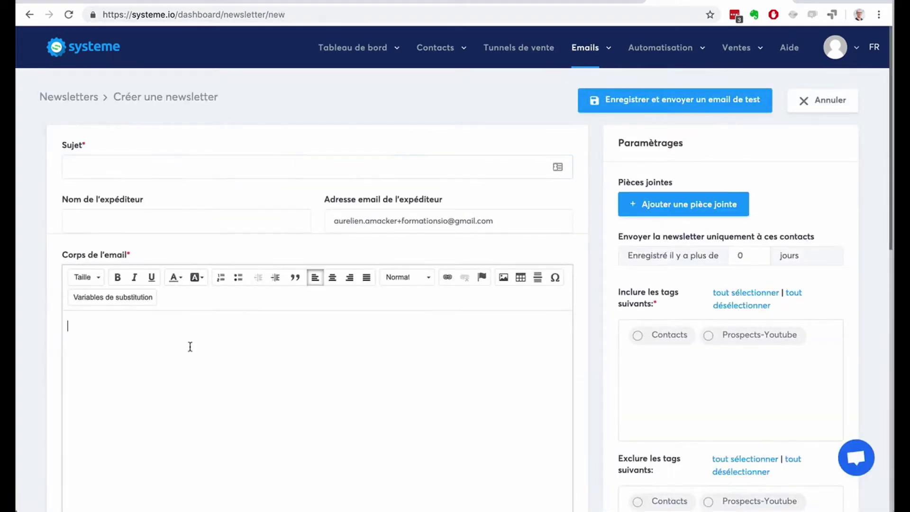
Include the Contacts and Prospects-Youtube tags as recipients of the newsletter.
scroll(191, 347, "down", 2)
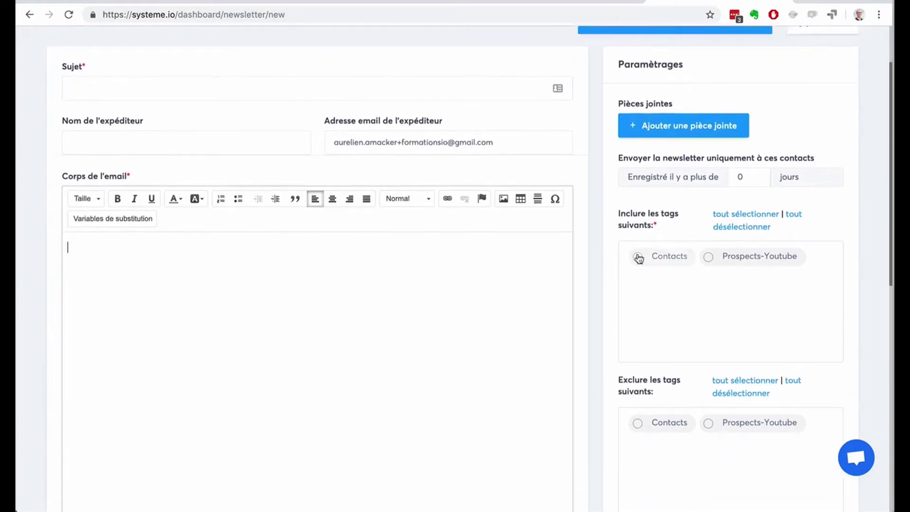
left_click(638, 258)
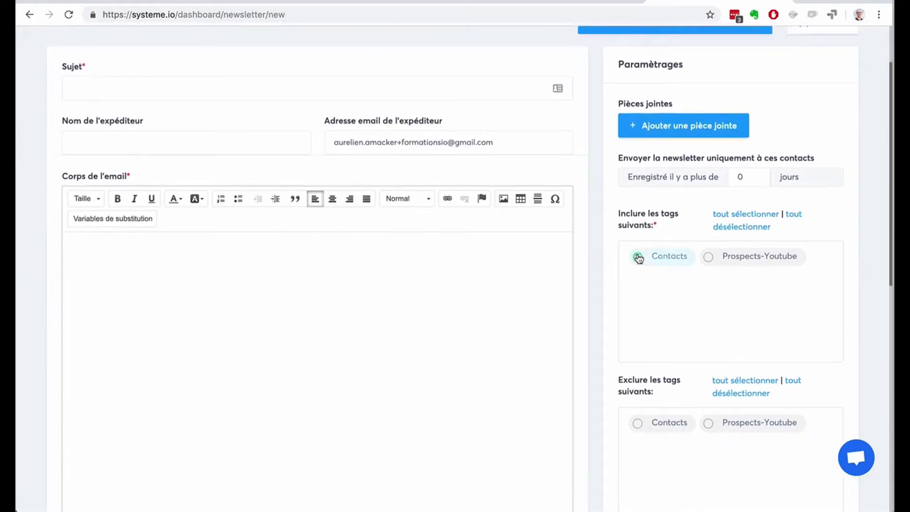
left_click(716, 258)
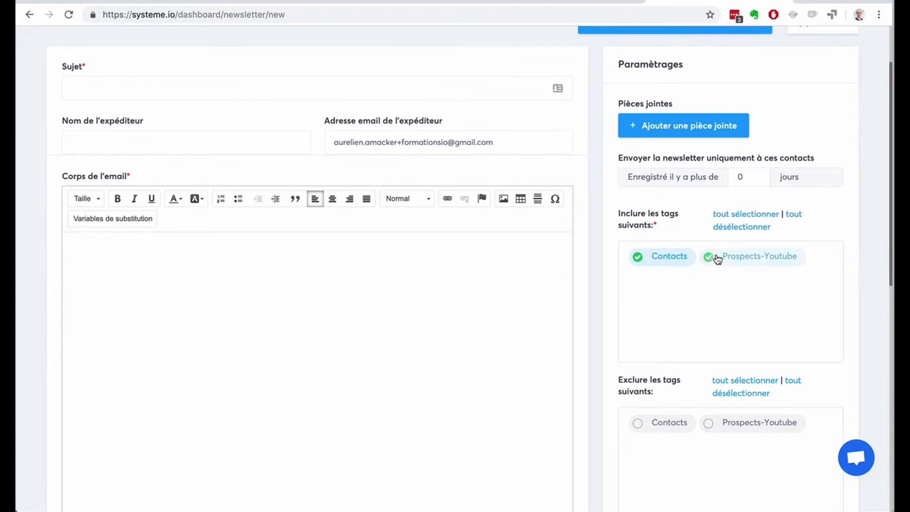
Restrict the newsletter to contacts registered more than 14 days ago.
left_click(756, 174)
left_click(755, 174)
left_click(755, 174)
left_click(755, 174)
left_click(755, 174)
left_click(755, 174)
left_click(756, 174)
left_click(755, 174)
left_click(755, 174)
left_click(755, 175)
left_click(755, 175)
Exclude contacts tagged Contacts from the newsletter's recipients.
scroll(811, 228, "down", 4)
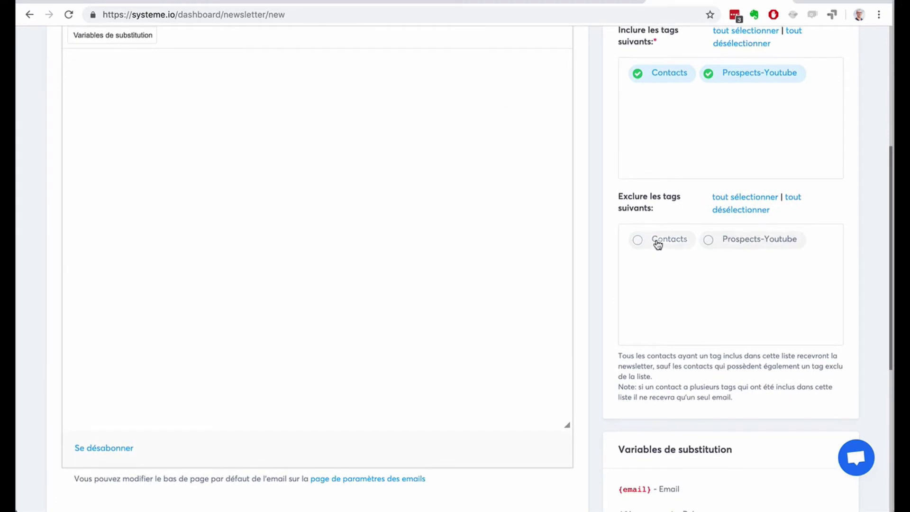
left_click(658, 243)
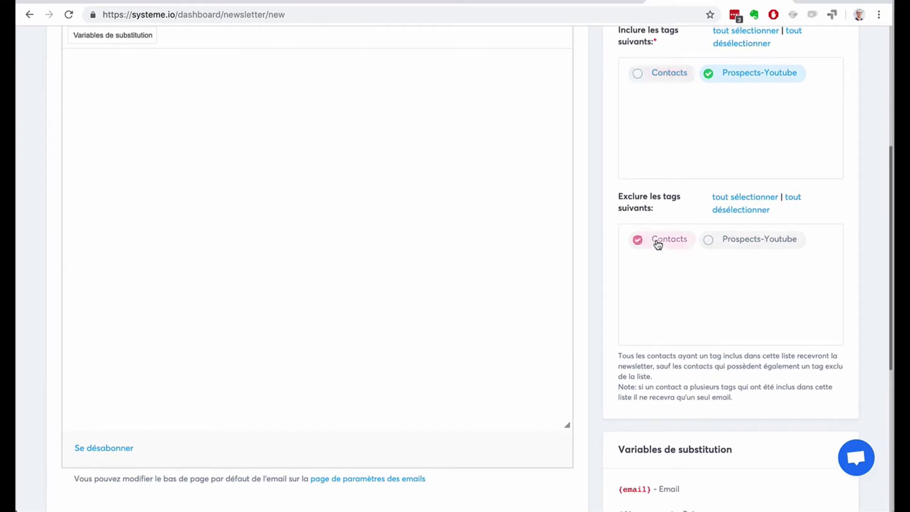
left_click(649, 74)
left_click(642, 243)
Copy the {phone_number} variable from the list of substitution variables into the email body.
scroll(855, 305, "down", 5)
scroll(670, 267, "down", 2)
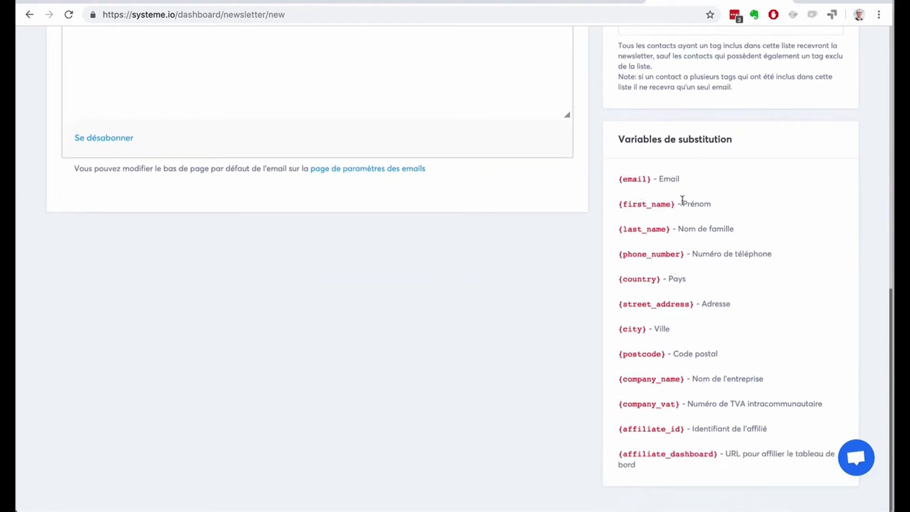
left_click_drag(682, 203, 725, 207)
left_click_drag(678, 229, 721, 227)
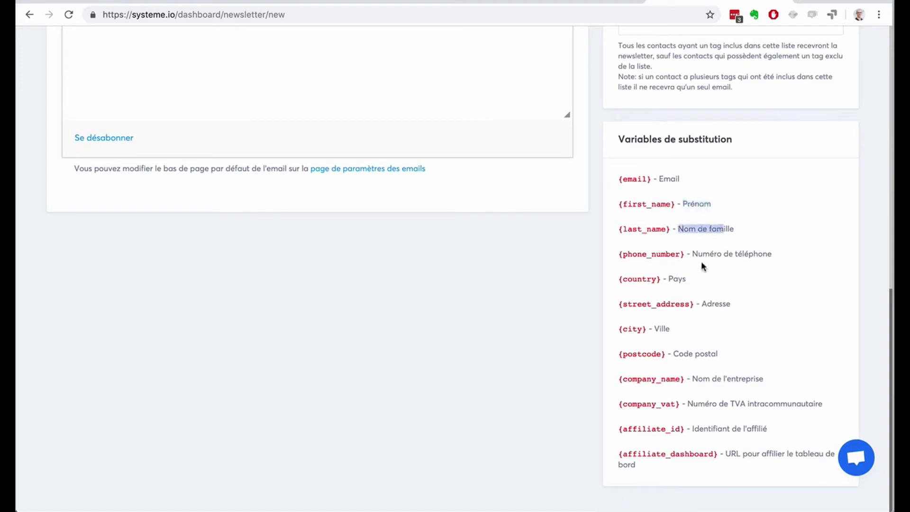
left_click_drag(692, 254, 753, 265)
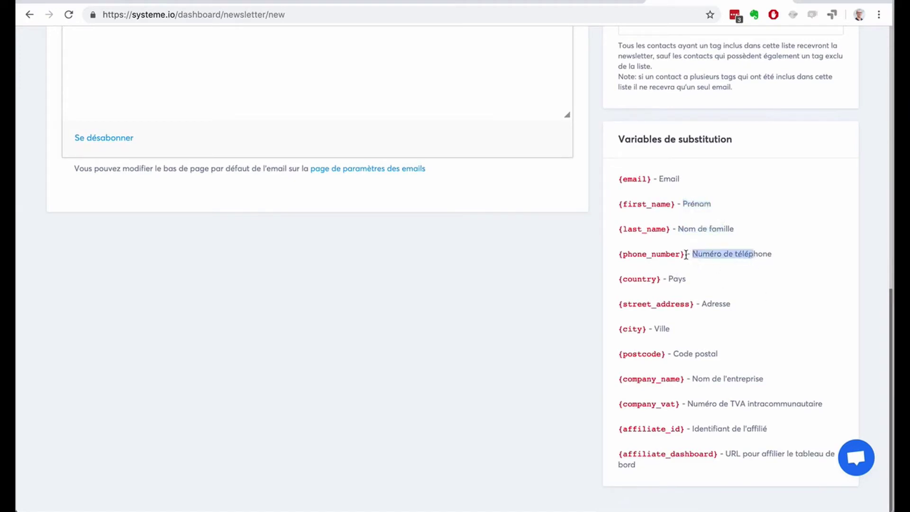
left_click_drag(686, 253, 620, 250)
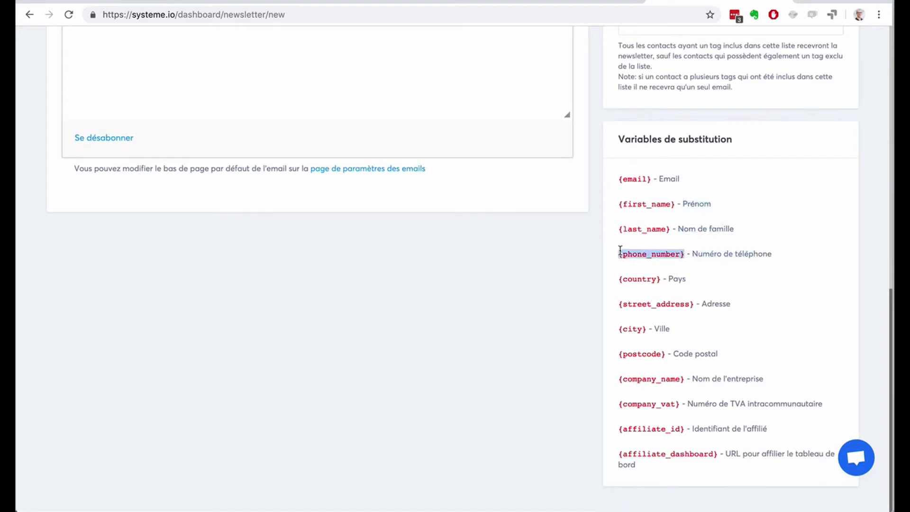
key("ctrl+c")
scroll(332, 190, "up", 5)
left_click(223, 132)
key("ctrl+v")
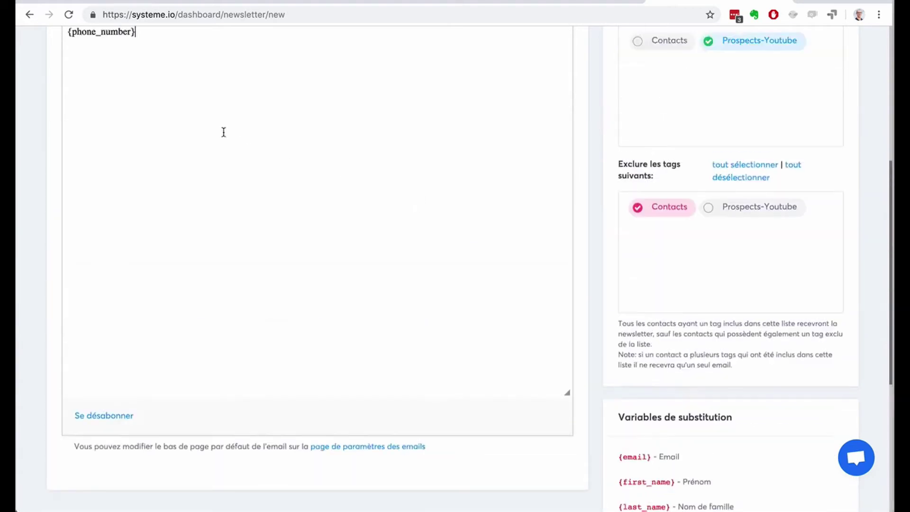
scroll(223, 132, "up", 3)
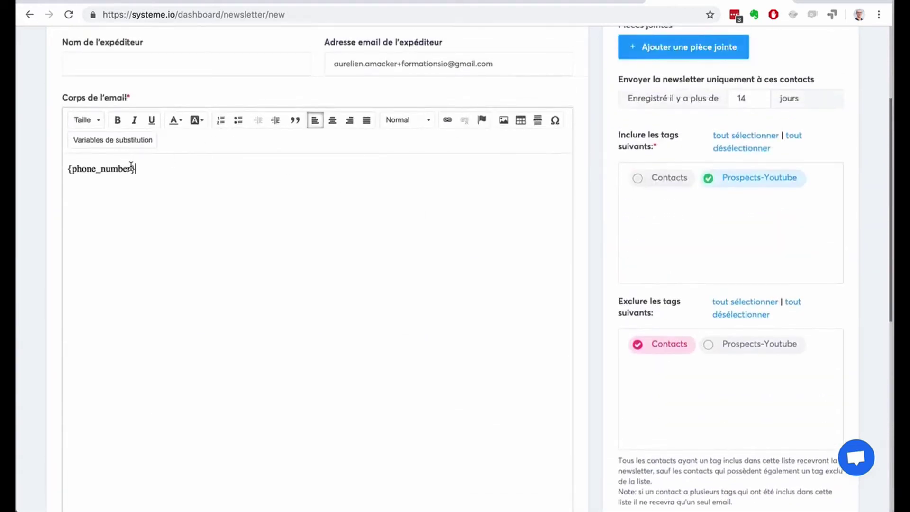
left_click_drag(131, 167, 74, 166)
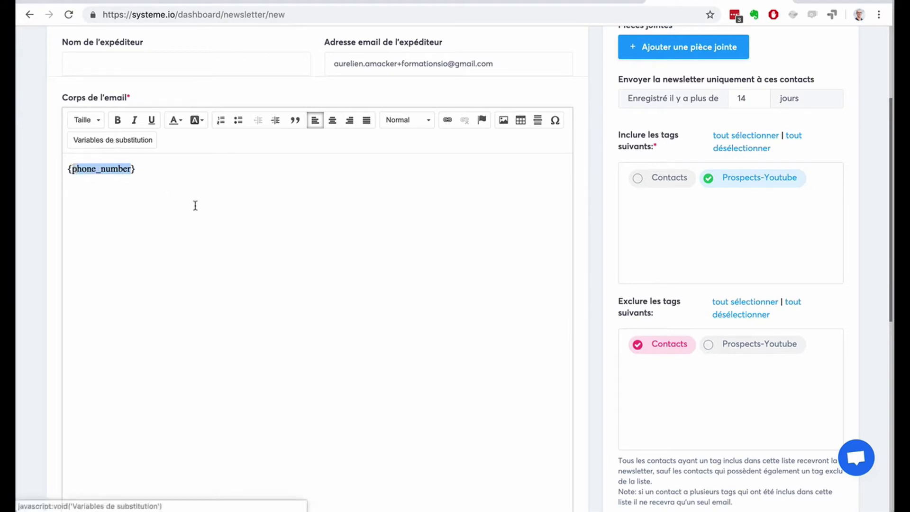
scroll(192, 206, "up", 2)
left_click_drag(151, 270, 54, 264)
scroll(48, 265, "up", 1)
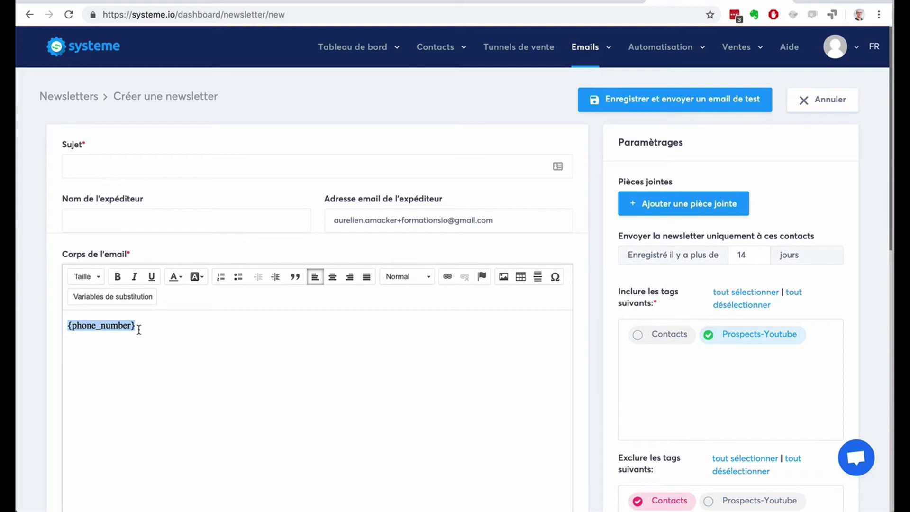
left_click_drag(154, 326, 65, 320)
left_click(231, 342)
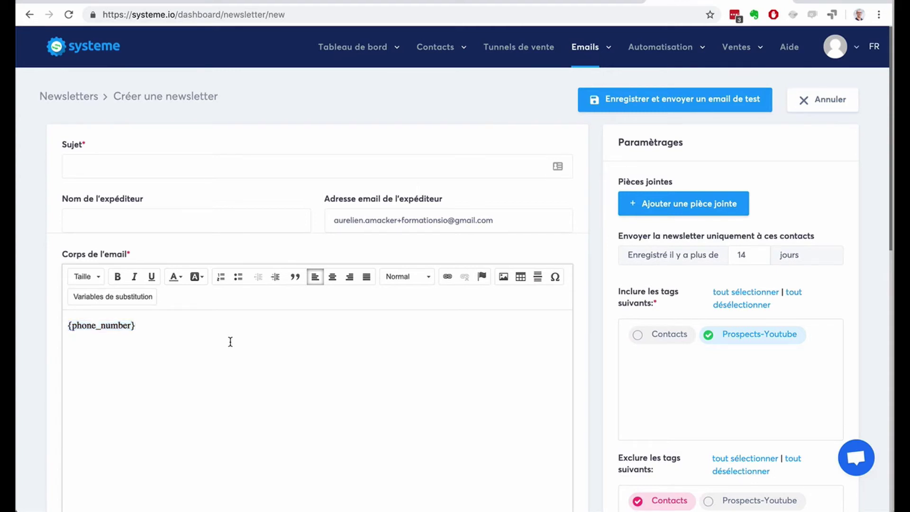
scroll(230, 341, "down", 6)
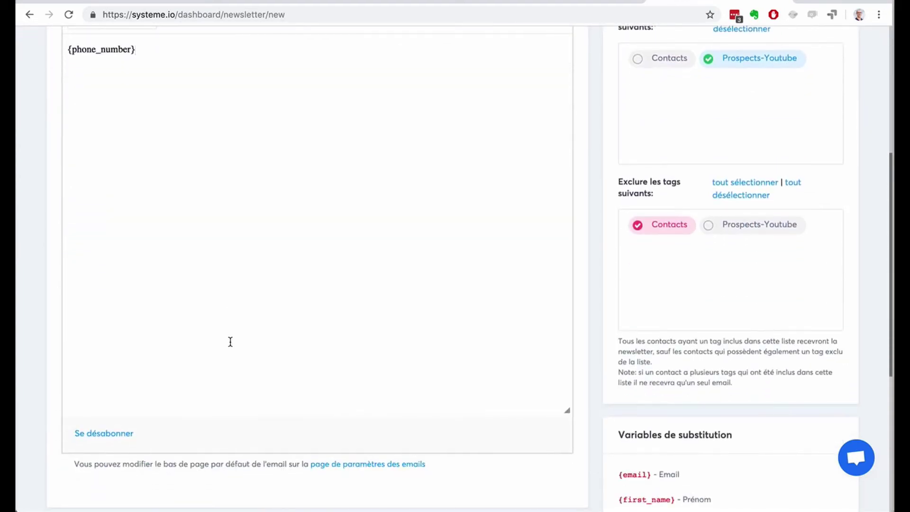
Enter "titre" as the newsletter's subject and try to save it and send a test email.
scroll(231, 342, "up", 10)
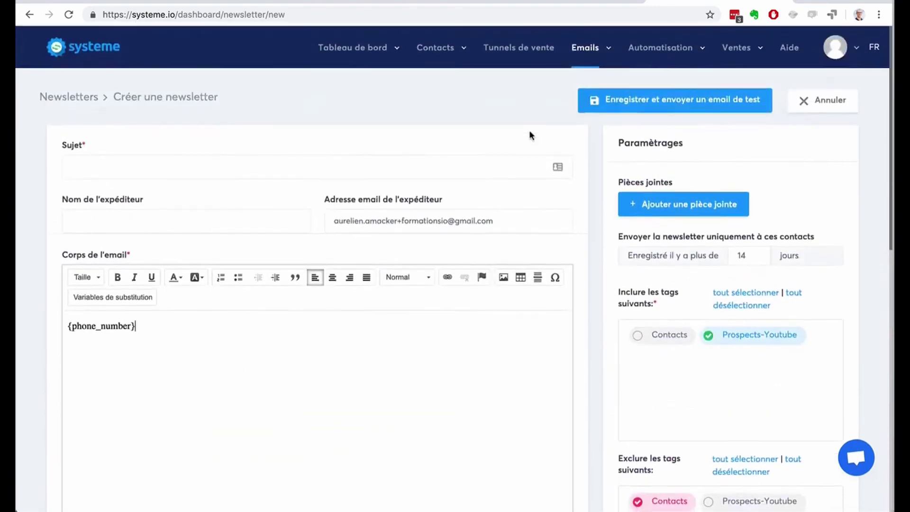
left_click(642, 98)
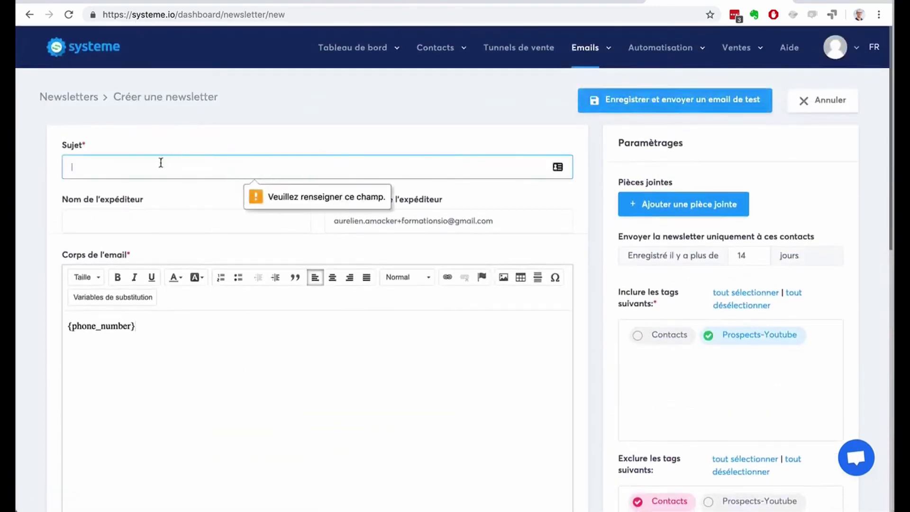
type("titre")
left_click(658, 103)
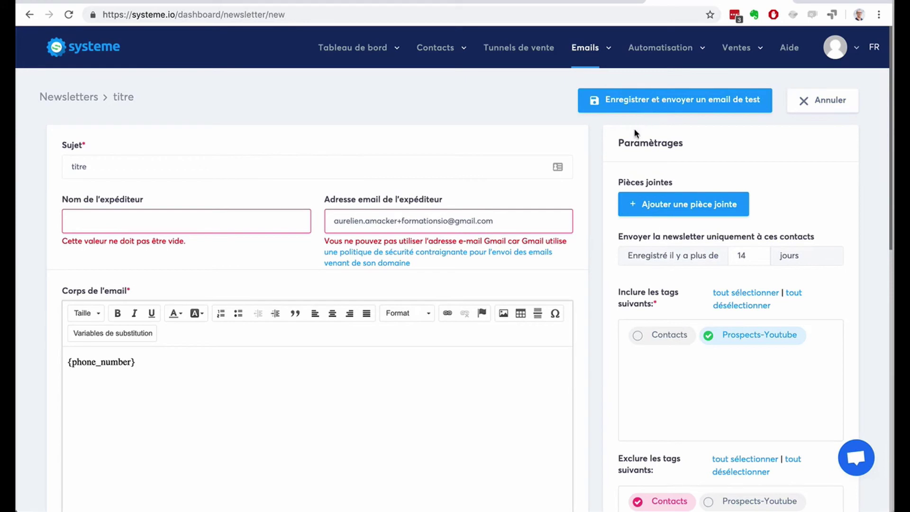
Go to the email campaigns and start creating a new campaign.
mouse_move(589, 47)
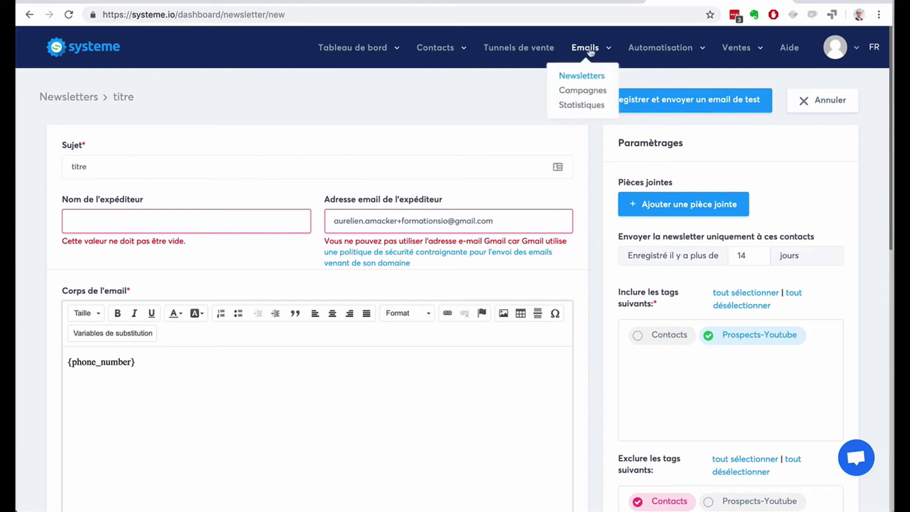
left_click(583, 92)
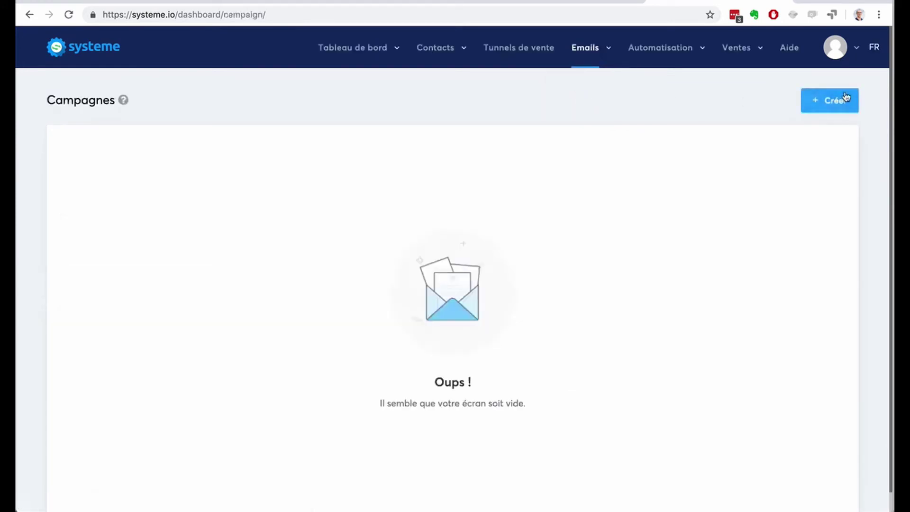
left_click(846, 98)
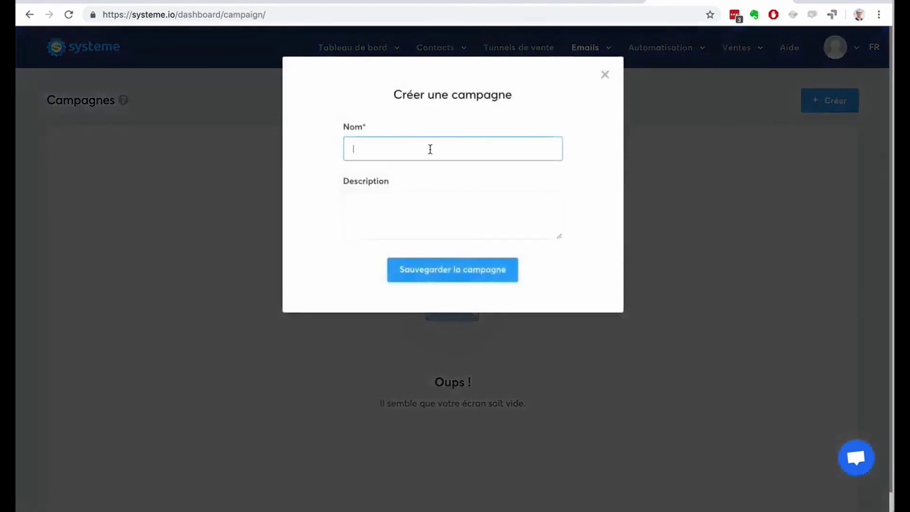
type("Campag")
key("BackSpace")
key("BackSpace")
key("BackSpace")
key("BackSpace")
key("BackSpace")
key("BackSpace")
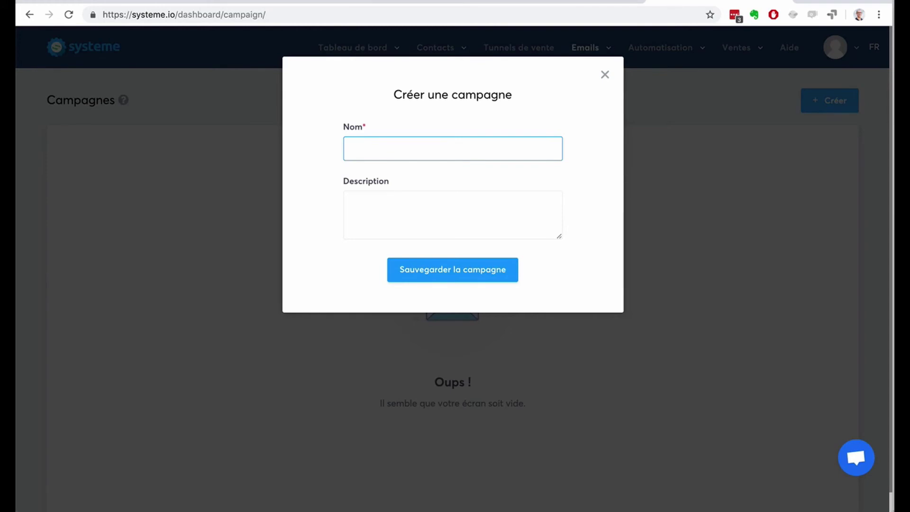
Create the campaign with "7 conseils pour ..." as both its name and description, and open it.
type("7 conseils pour ...")
left_click_drag(416, 149, 329, 144)
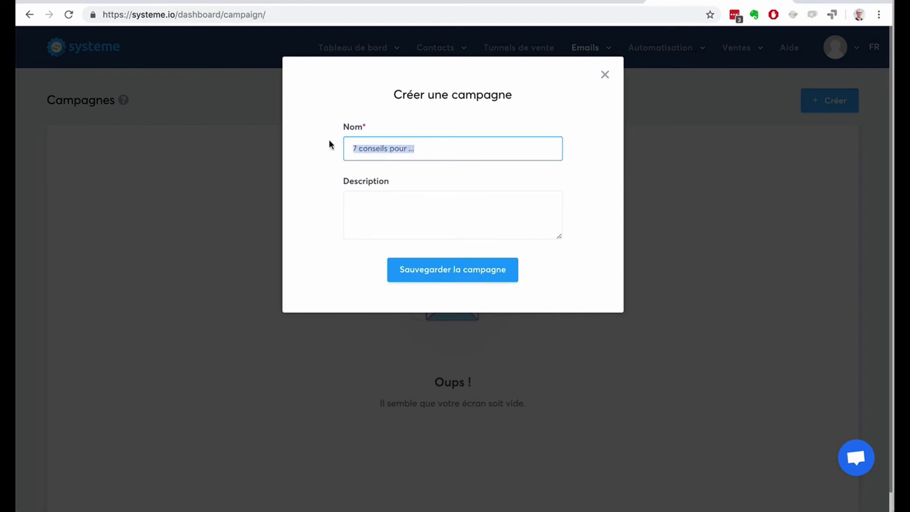
left_click(409, 198)
key("ctrl+v")
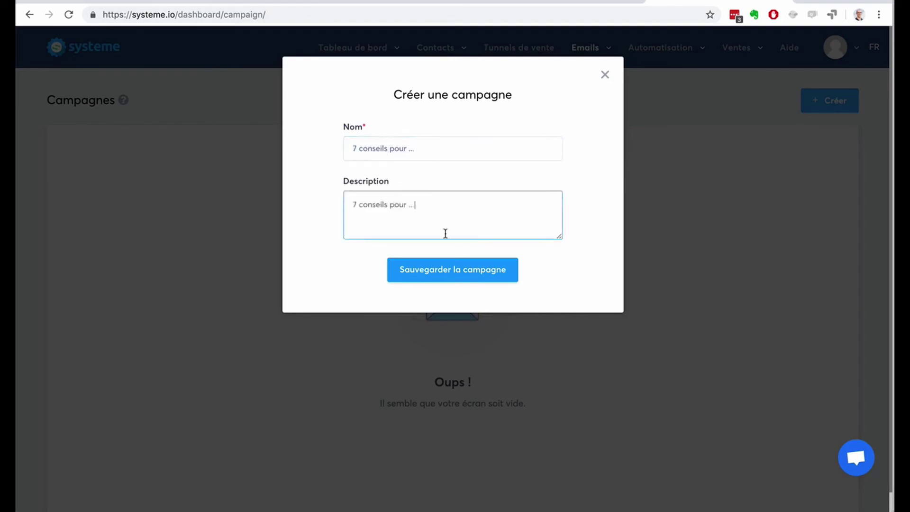
left_click(447, 270)
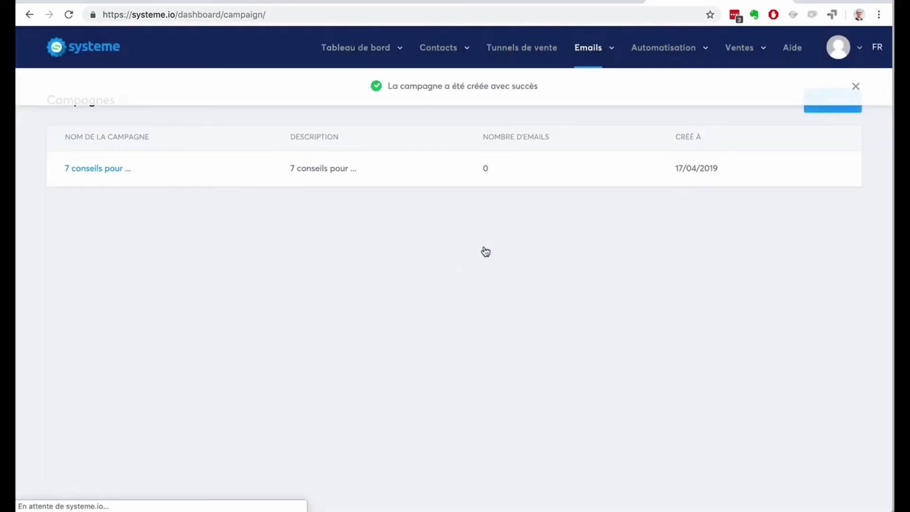
left_click(855, 86)
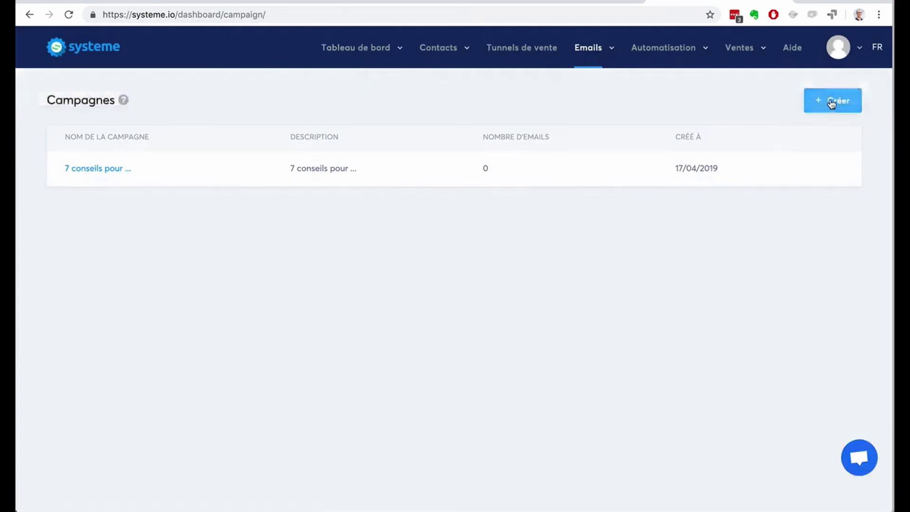
left_click(109, 173)
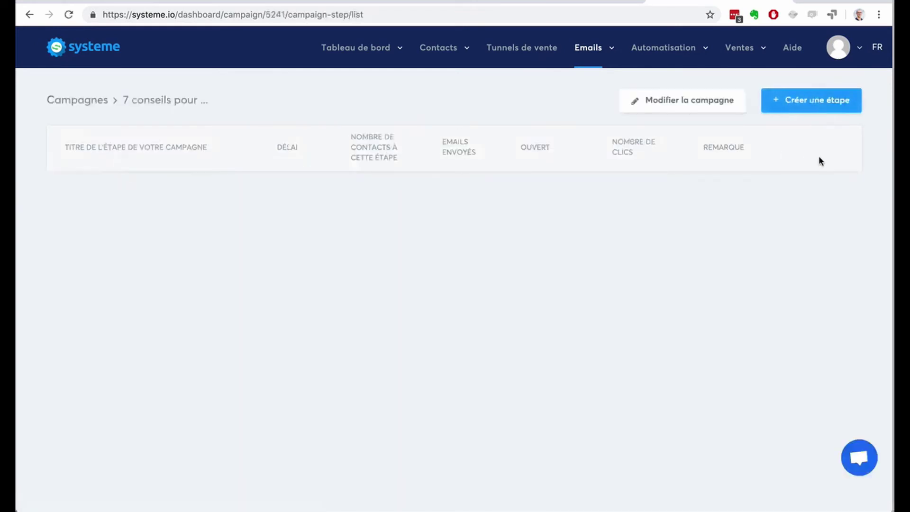
Try to save a new campaign step with its subject, delay and body left empty, and cancel its creation.
left_click(790, 101)
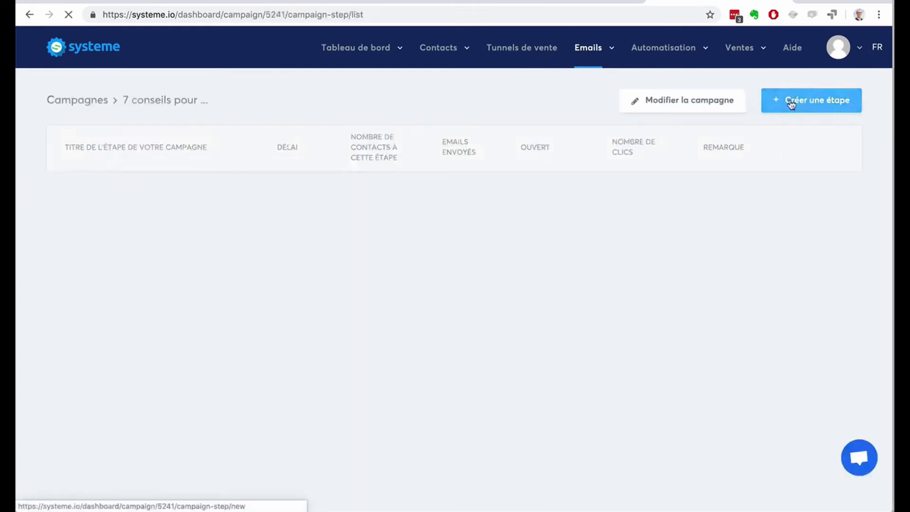
left_click(160, 167)
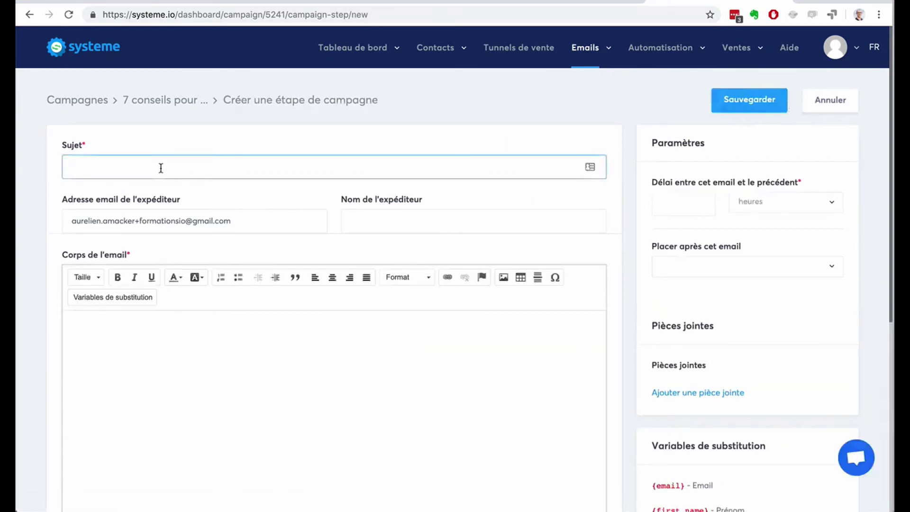
left_click(693, 200)
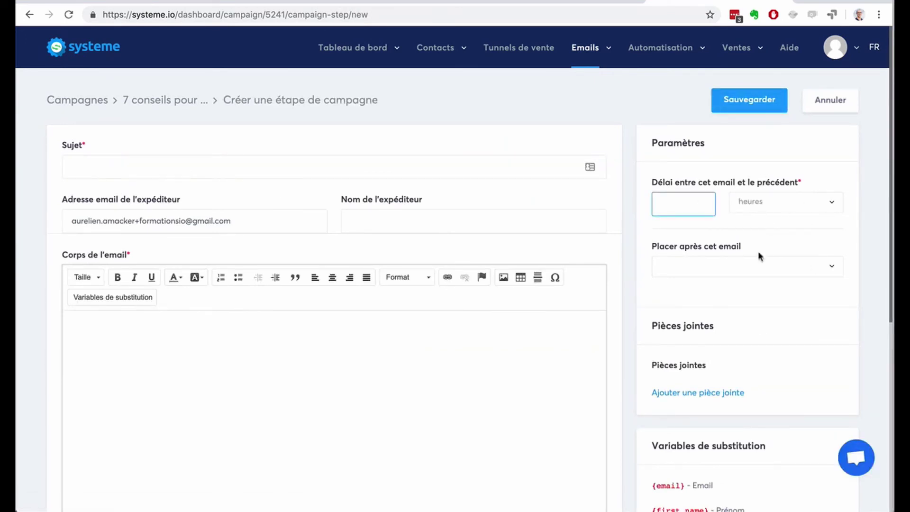
left_click(743, 266)
left_click(744, 266)
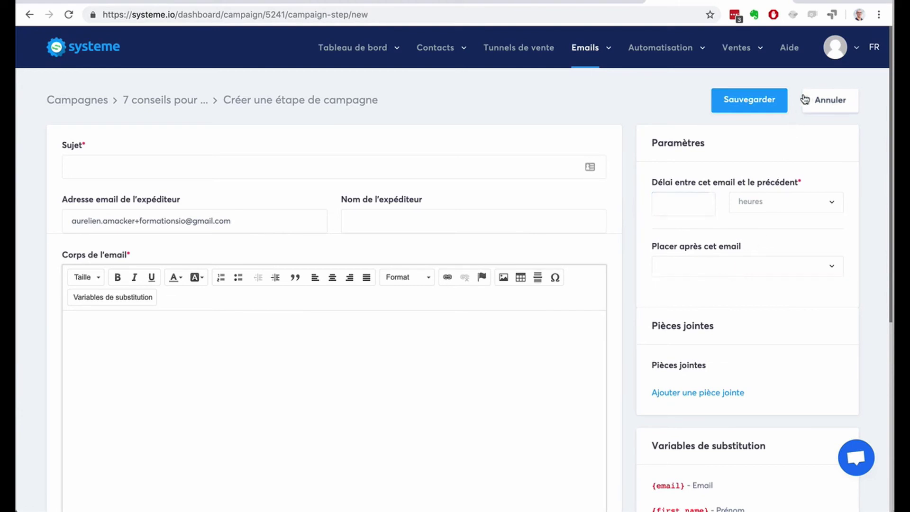
left_click(747, 98)
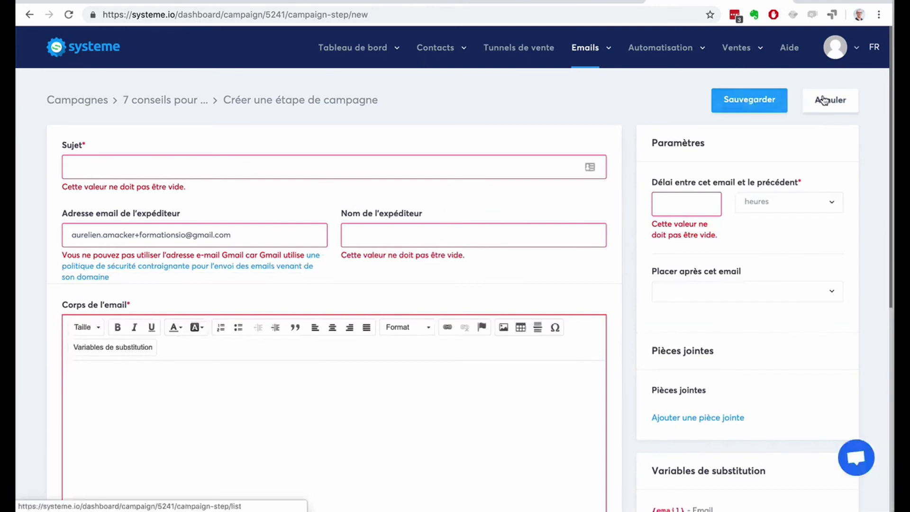
left_click(827, 99)
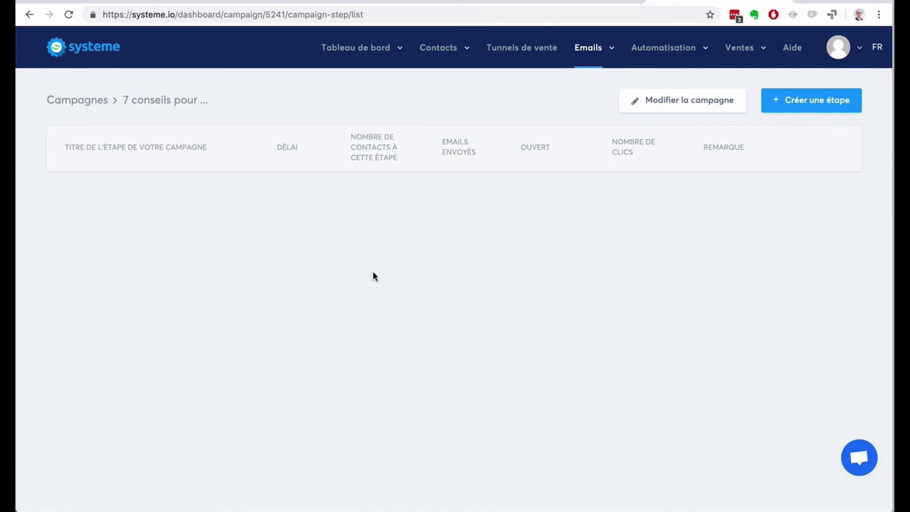
mouse_move(596, 51)
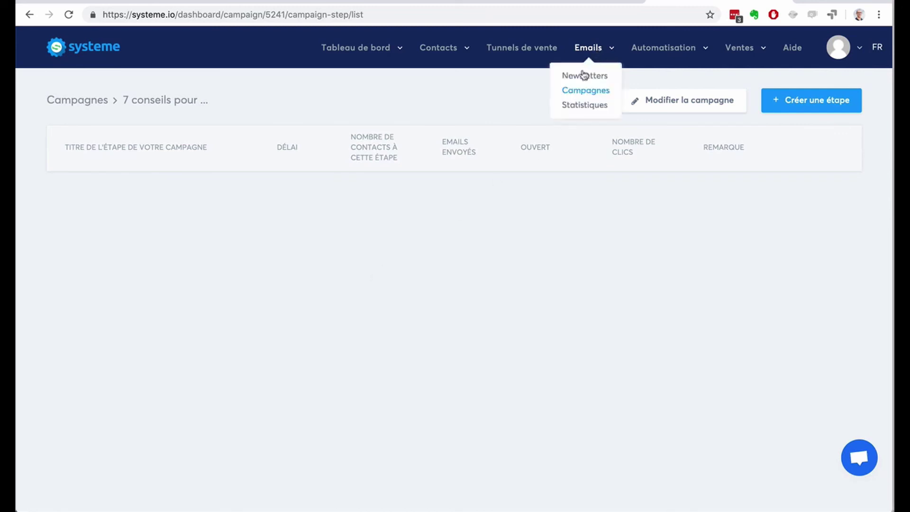